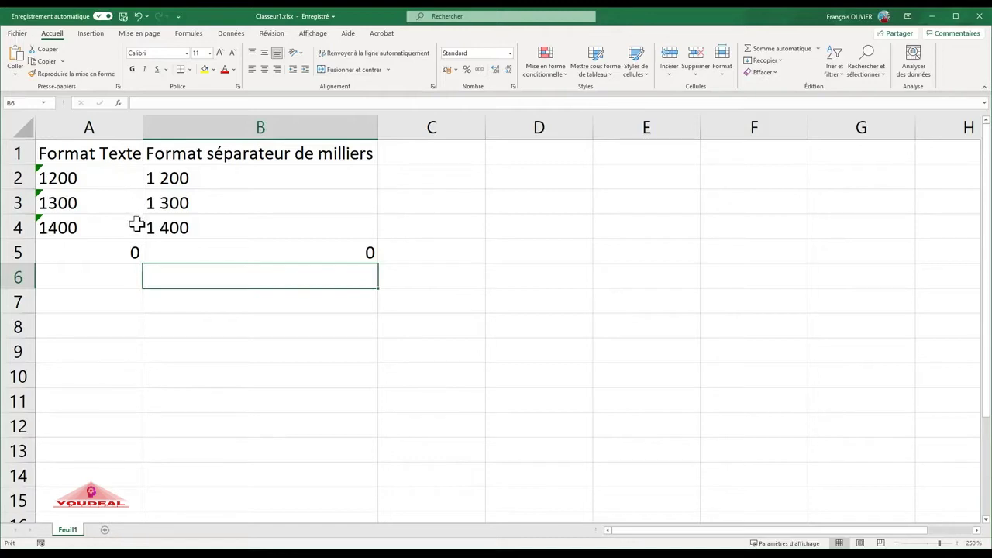
Inspect the SUM formula behind the A5 total without changing it
{"action": "left_click", "coordinate": [97, 253]}
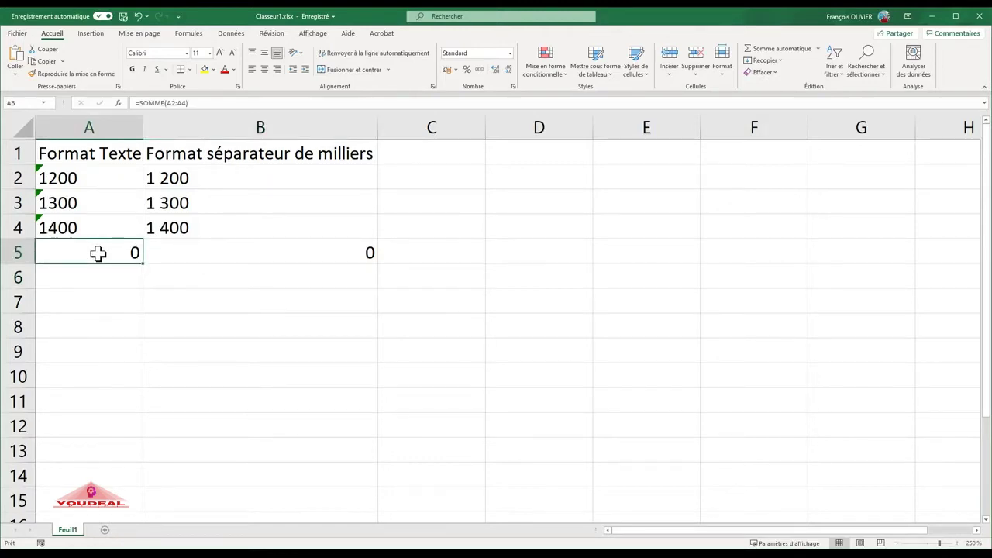
{"action": "double_click", "coordinate": [98, 253]}
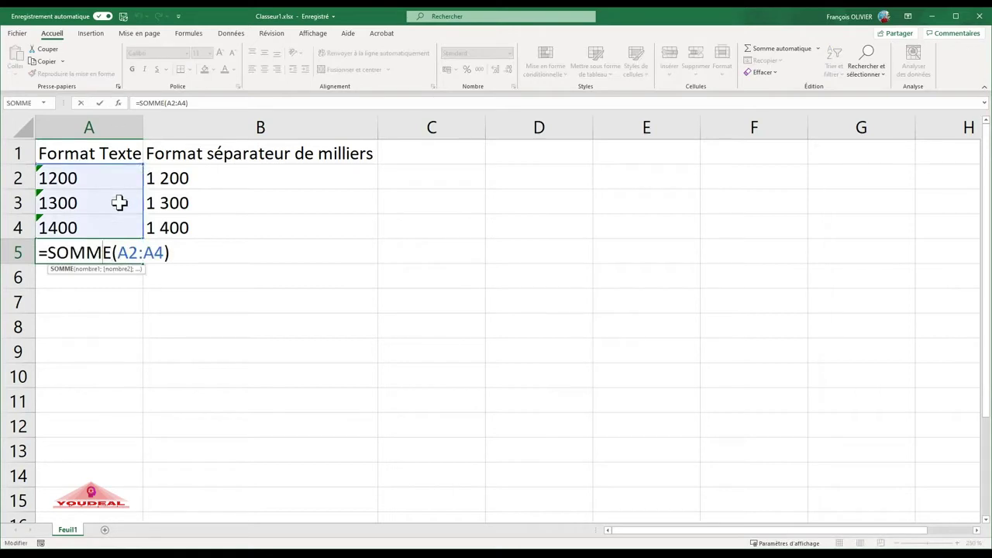
{"action": "key", "text": "Escape"}
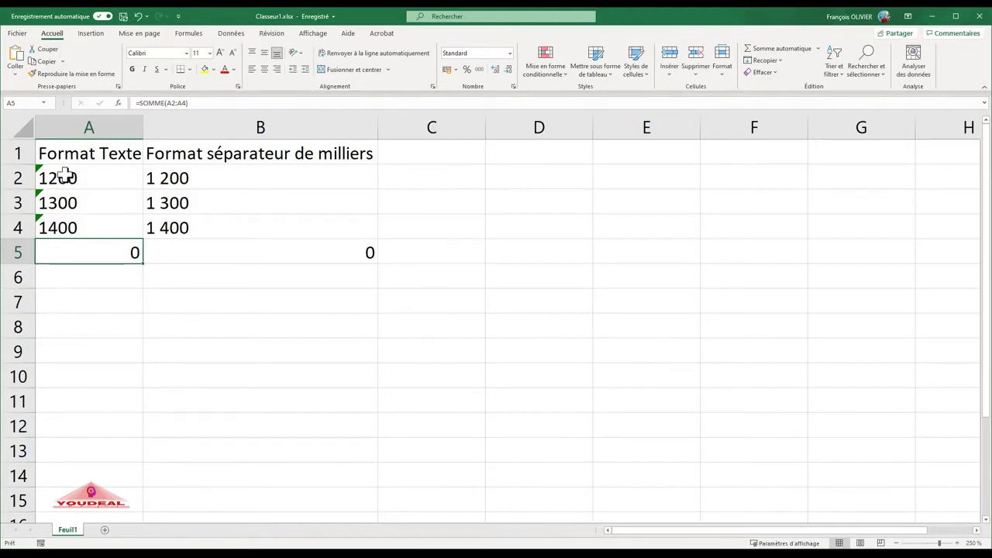
Try deleting the apostrophe before 1200 in A2, then undo that change
{"action": "left_click", "coordinate": [66, 176]}
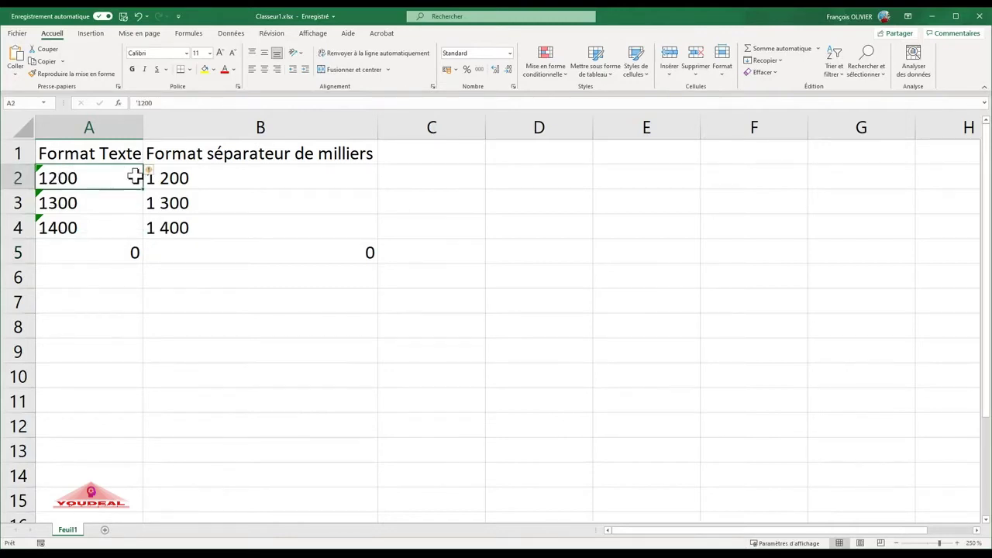
{"action": "mouse_move", "coordinate": [152, 177]}
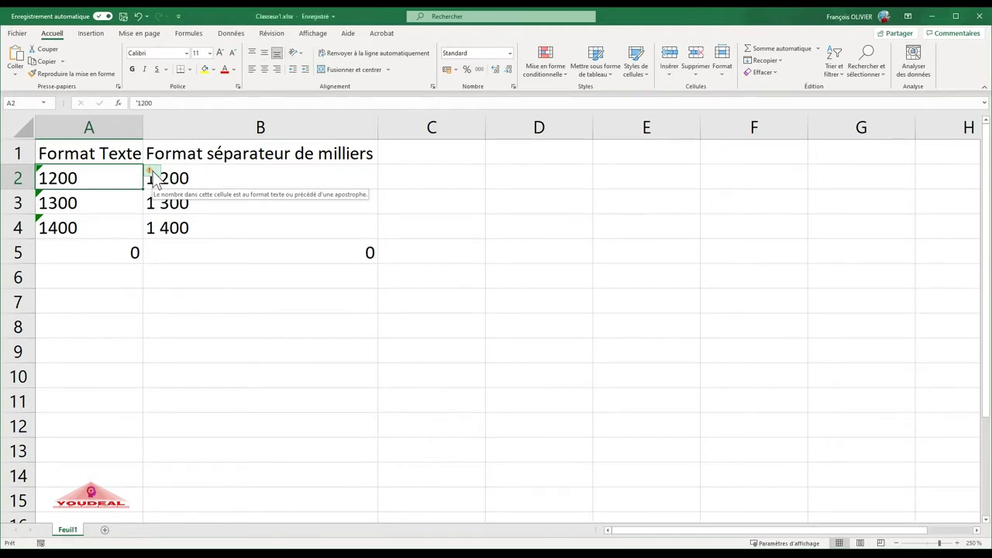
{"action": "double_click", "coordinate": [117, 177]}
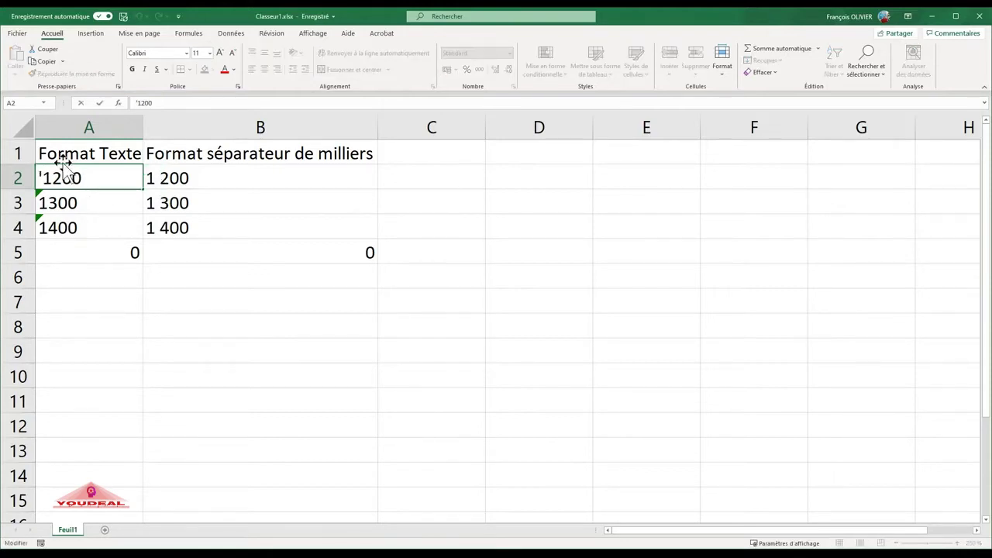
{"action": "left_click", "coordinate": [44, 178]}
{"action": "key", "text": "BackSpace"}
{"action": "key", "text": "Return"}
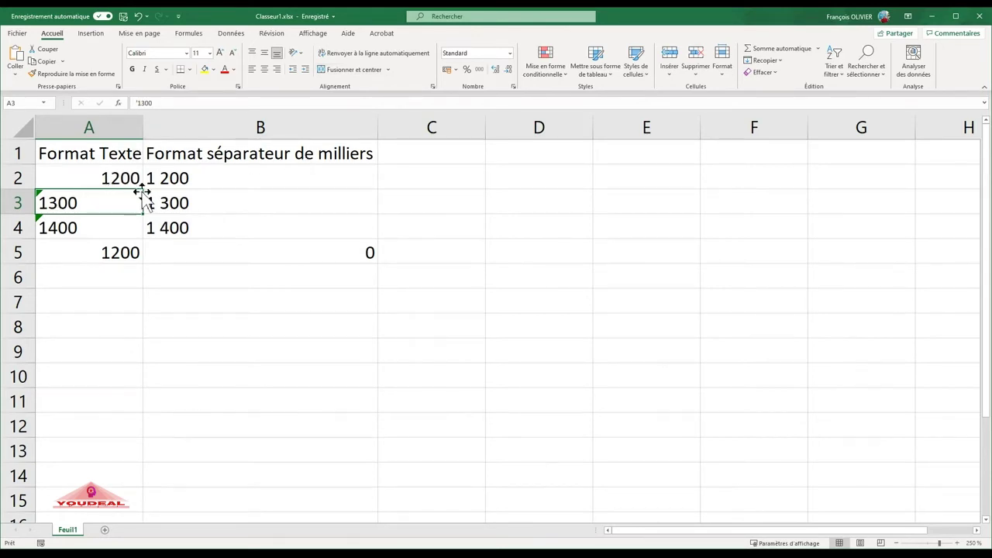
{"action": "key", "text": "ctrl+z"}
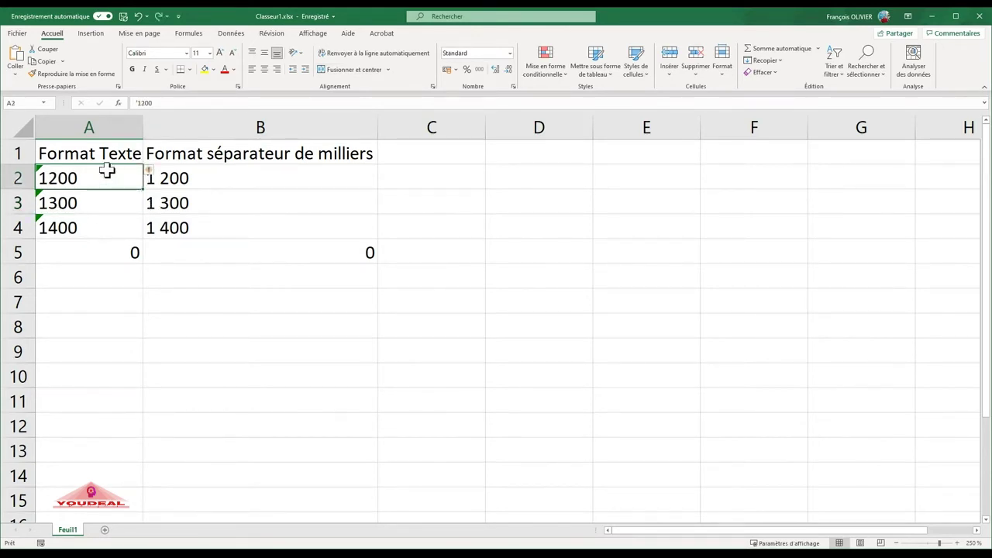
Convert A2:A4 to real numbers with the Données > Convertir wizard, keeping default settings
{"action": "left_click_drag", "start_coordinate": [100, 179], "coordinate": [96, 227]}
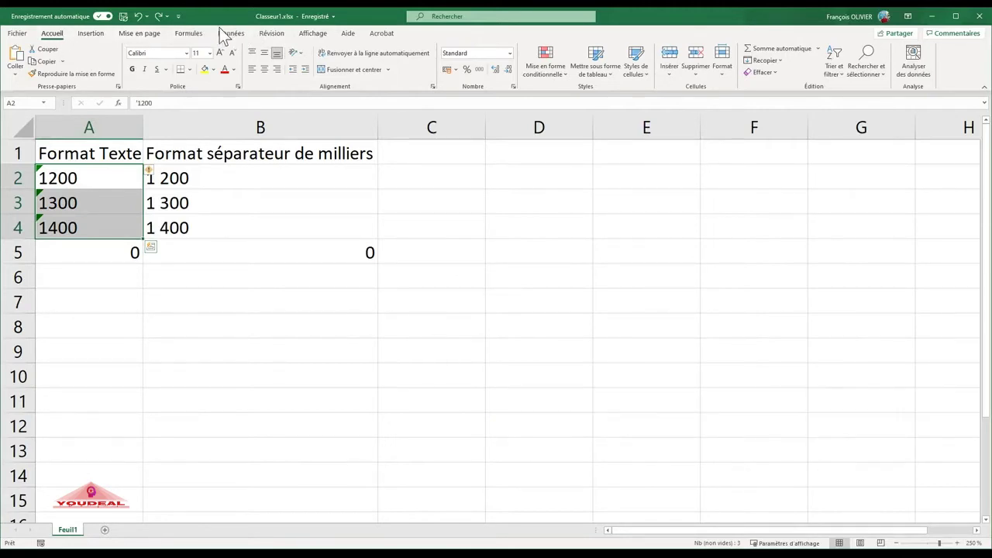
{"action": "left_click", "coordinate": [231, 34]}
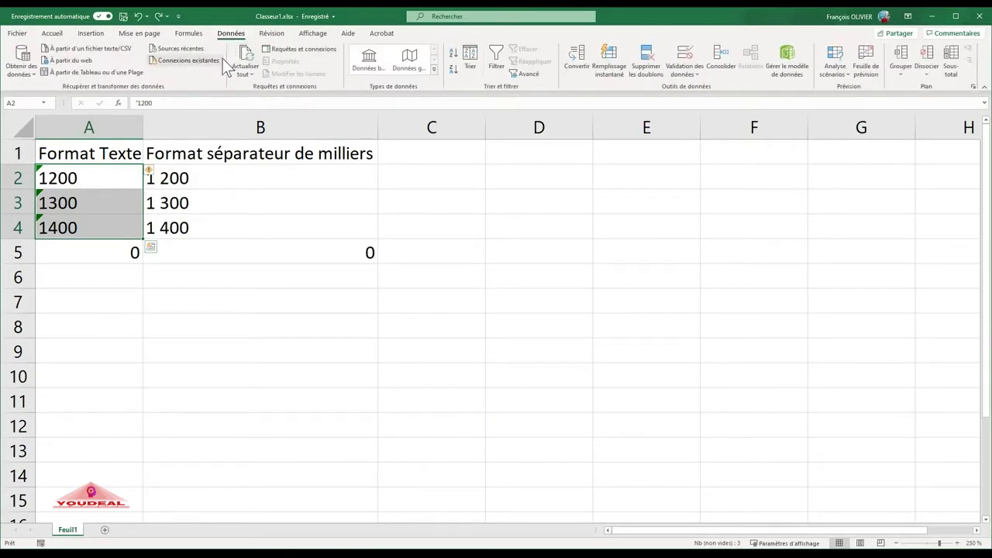
{"action": "left_click", "coordinate": [572, 53]}
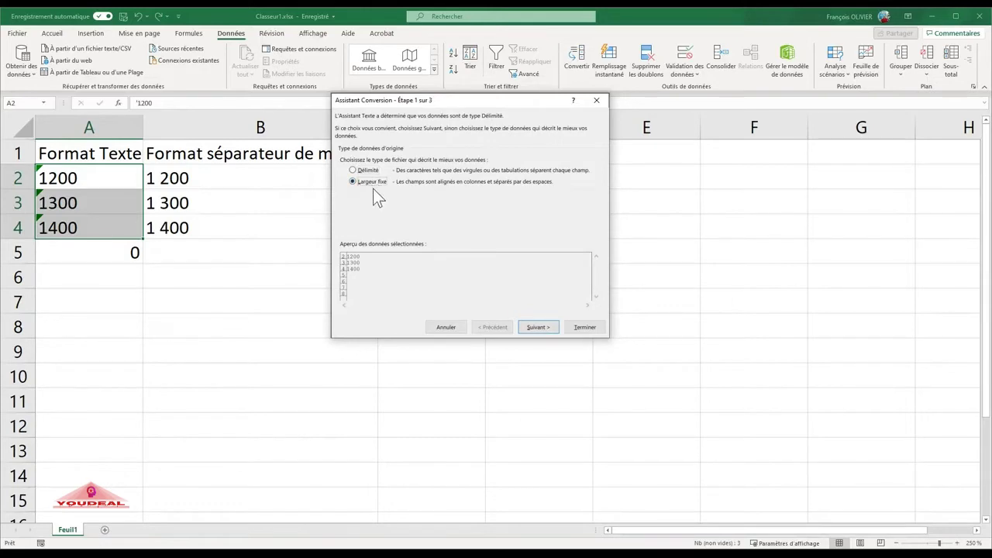
{"action": "left_click", "coordinate": [533, 327]}
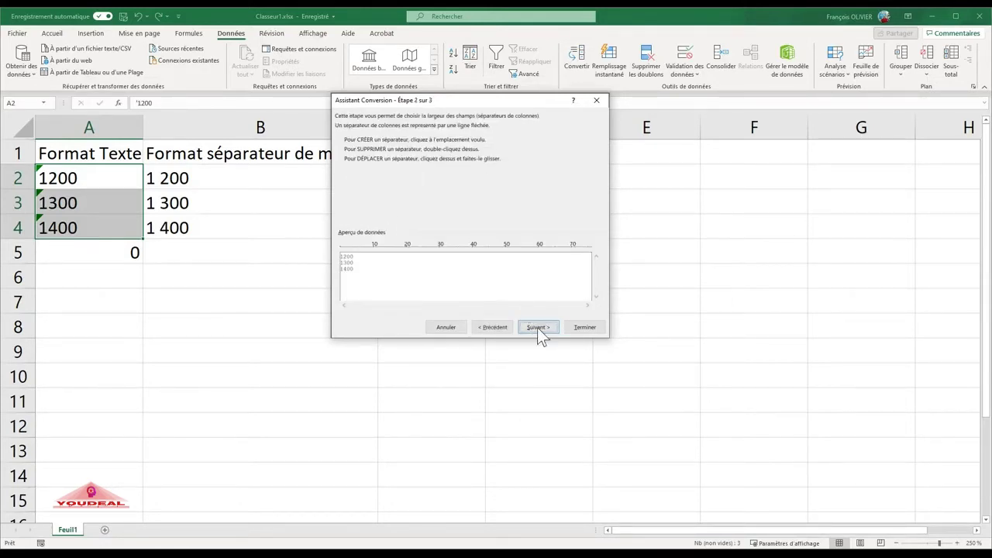
{"action": "left_click", "coordinate": [537, 327]}
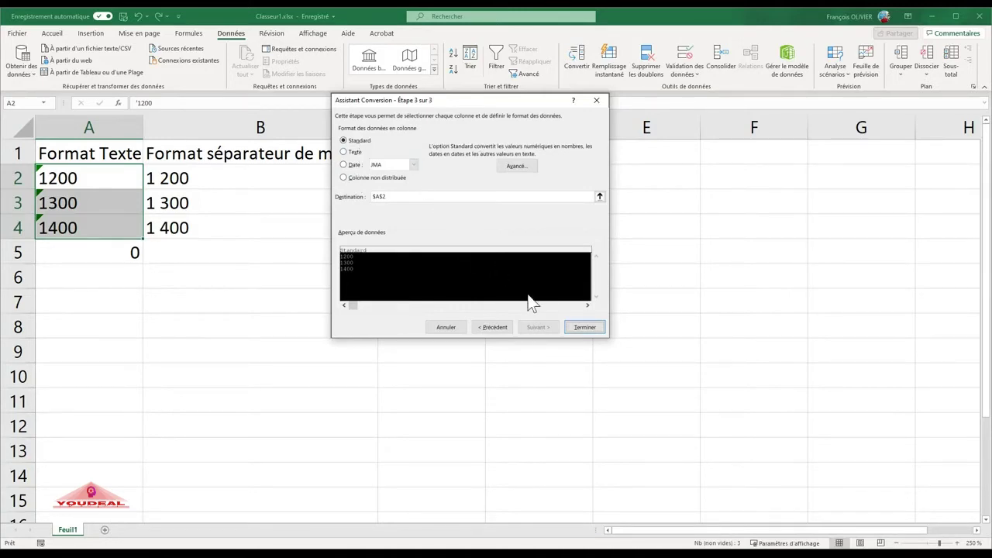
{"action": "left_click", "coordinate": [578, 326]}
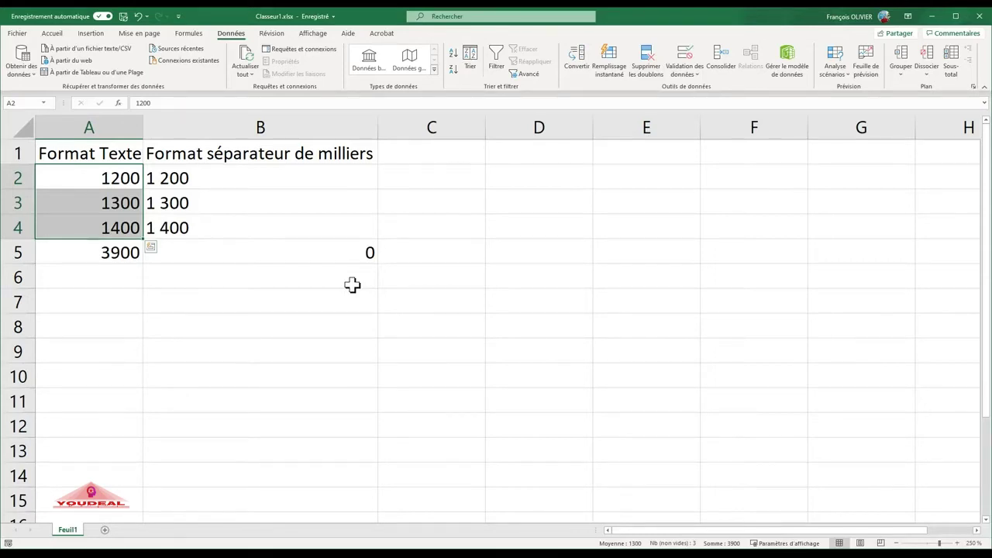
{"action": "left_click", "coordinate": [275, 179]}
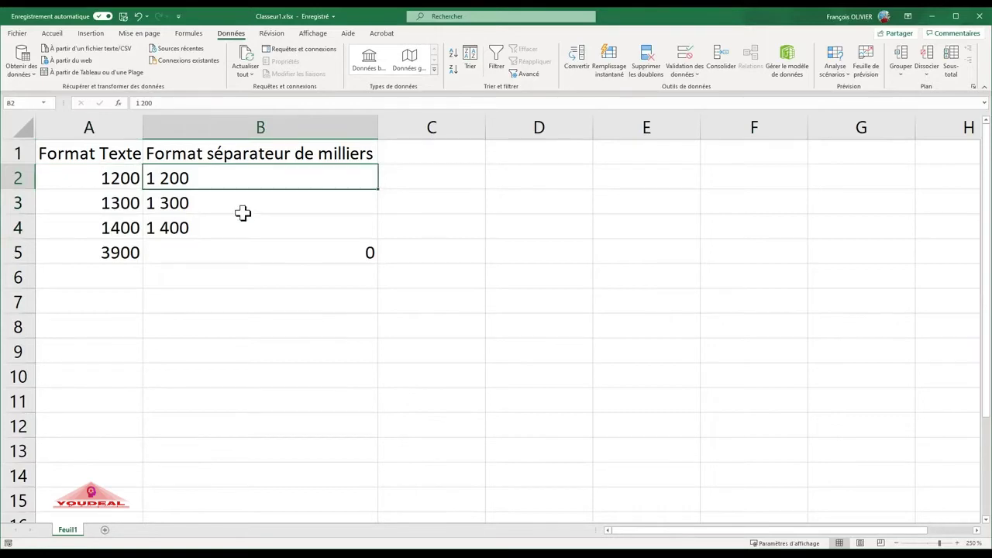
{"action": "left_click", "coordinate": [56, 34]}
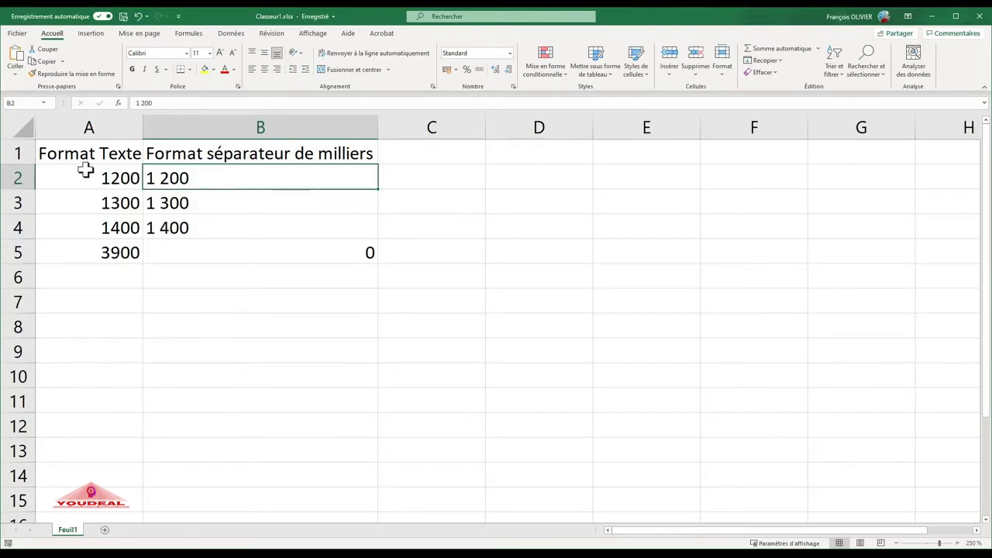
{"action": "double_click", "coordinate": [159, 178]}
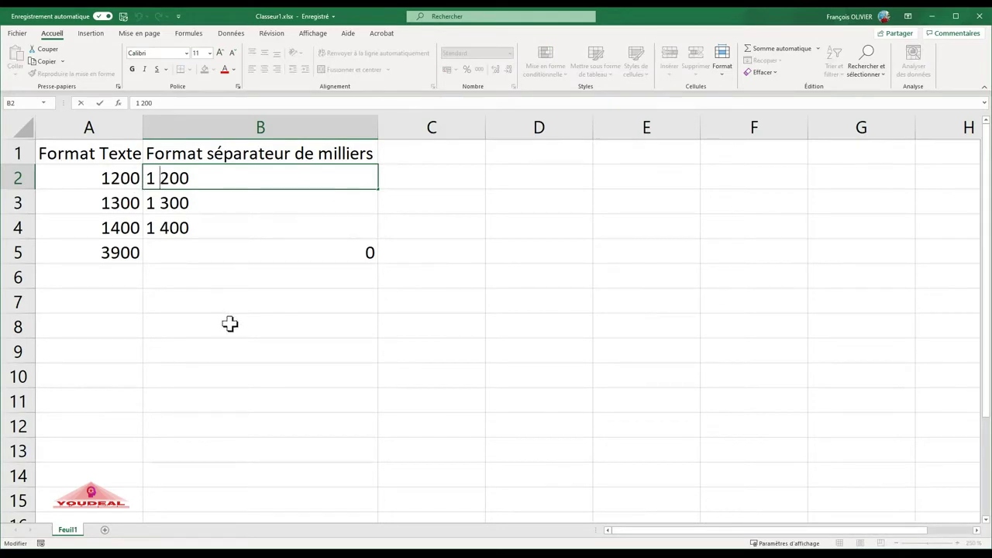
{"action": "key", "text": "BackSpace"}
{"action": "key", "text": "Return"}
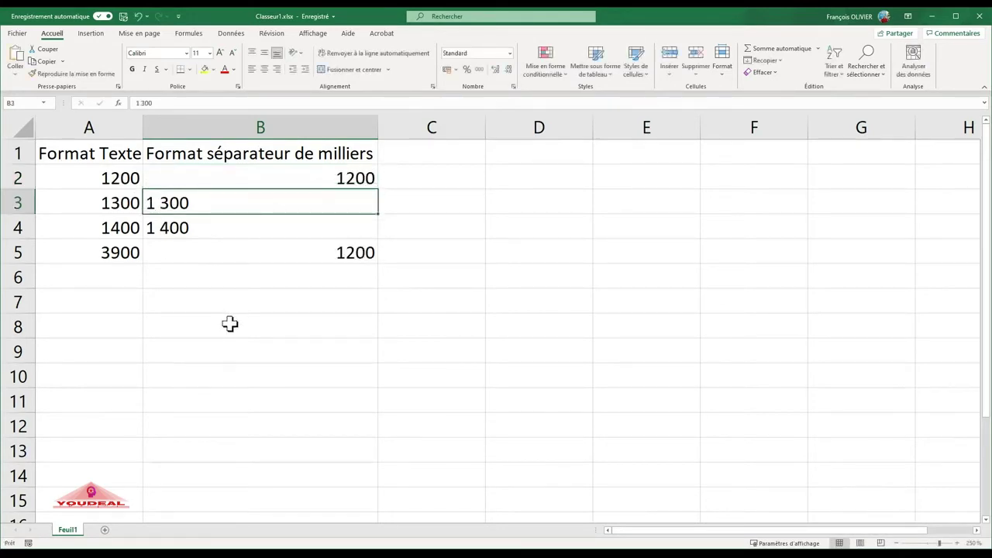
{"action": "key", "text": "ctrl+z"}
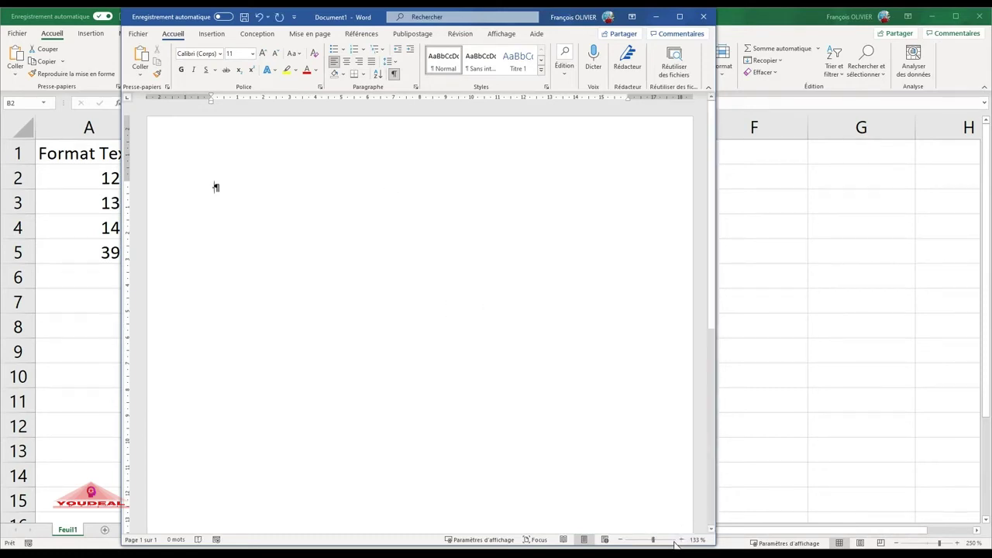
Zoom the blank Word page in to about 394%
{"action": "left_click", "coordinate": [680, 540]}
{"action": "left_click", "coordinate": [680, 540]}
{"action": "left_click", "coordinate": [680, 540]}
{"action": "left_click", "coordinate": [680, 540]}
{"action": "left_click", "coordinate": [681, 540]}
{"action": "left_click", "coordinate": [681, 540]}
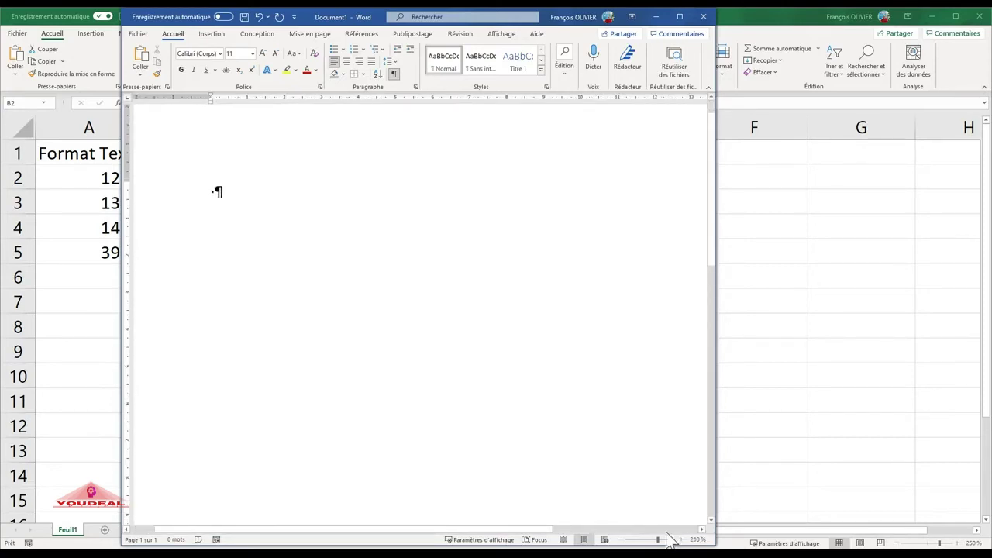
{"action": "left_click", "coordinate": [658, 540]}
{"action": "left_click_drag", "start_coordinate": [657, 542], "coordinate": [671, 542]}
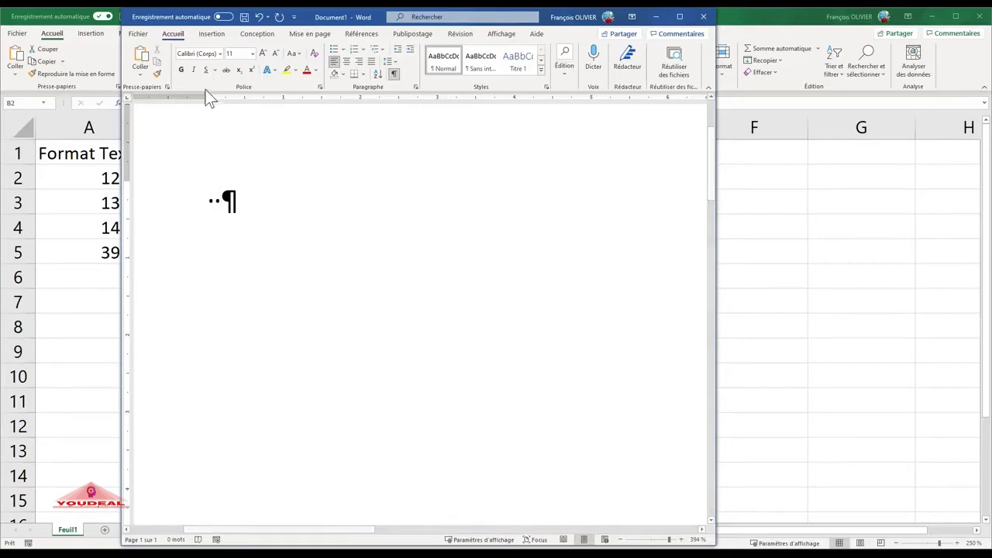
Open the special characters window from Insertion > Symboles > Symbole
{"action": "left_click", "coordinate": [211, 35]}
{"action": "left_click", "coordinate": [621, 68]}
{"action": "left_click", "coordinate": [645, 109]}
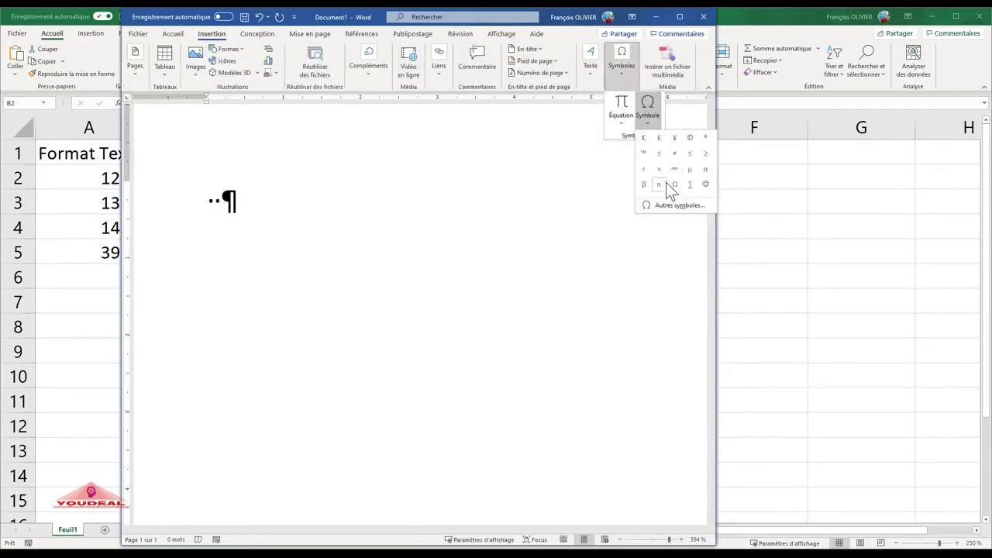
{"action": "left_click", "coordinate": [664, 206]}
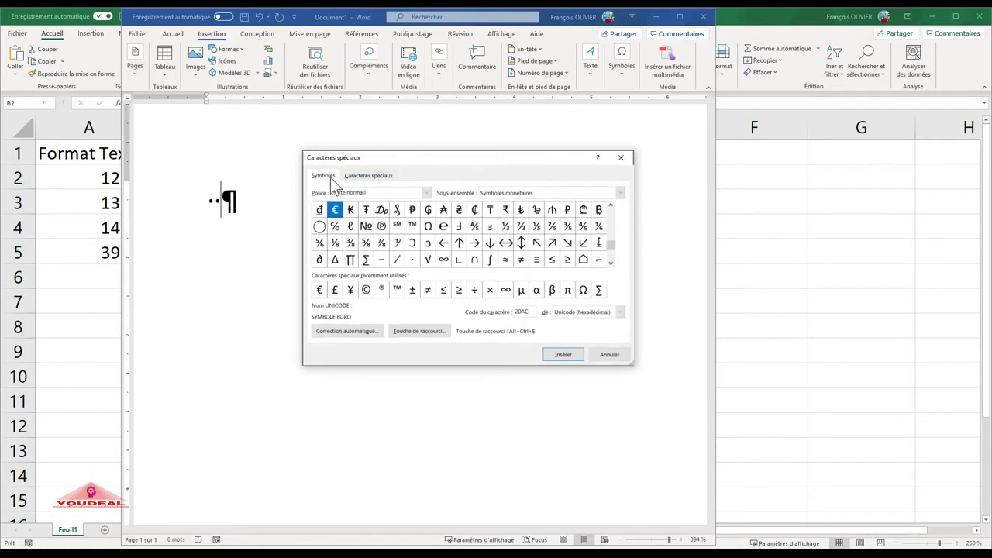
Insert two Espace insécable characters from the Caractères spéciaux tab, then close the dialog
{"action": "left_click", "coordinate": [378, 178]}
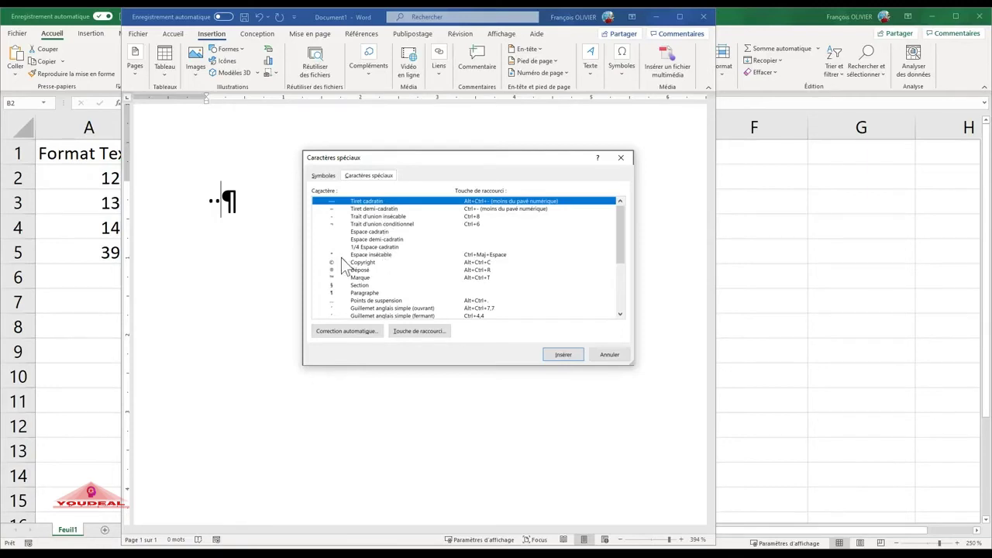
{"action": "left_click", "coordinate": [372, 255]}
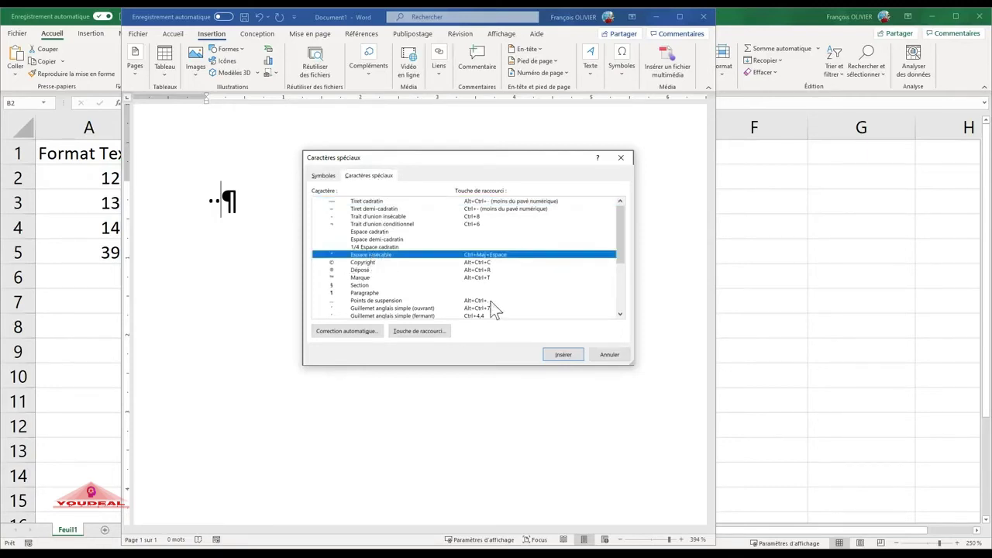
{"action": "left_click", "coordinate": [561, 355]}
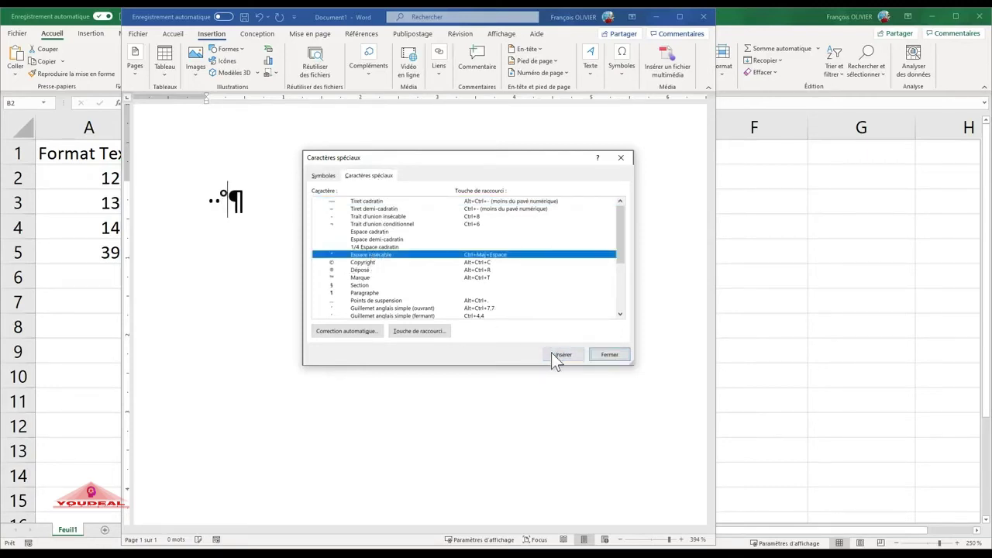
{"action": "left_click", "coordinate": [555, 355]}
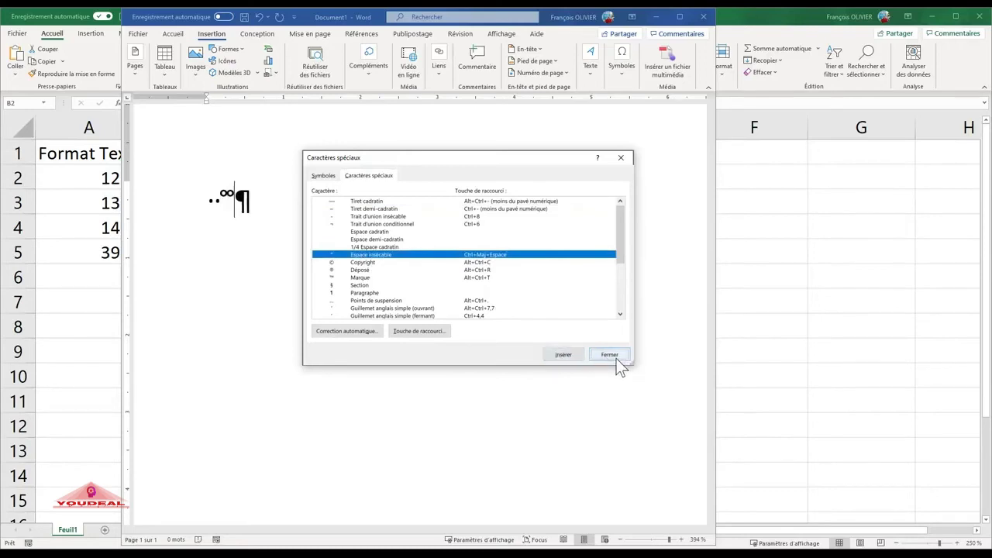
{"action": "left_click", "coordinate": [609, 355]}
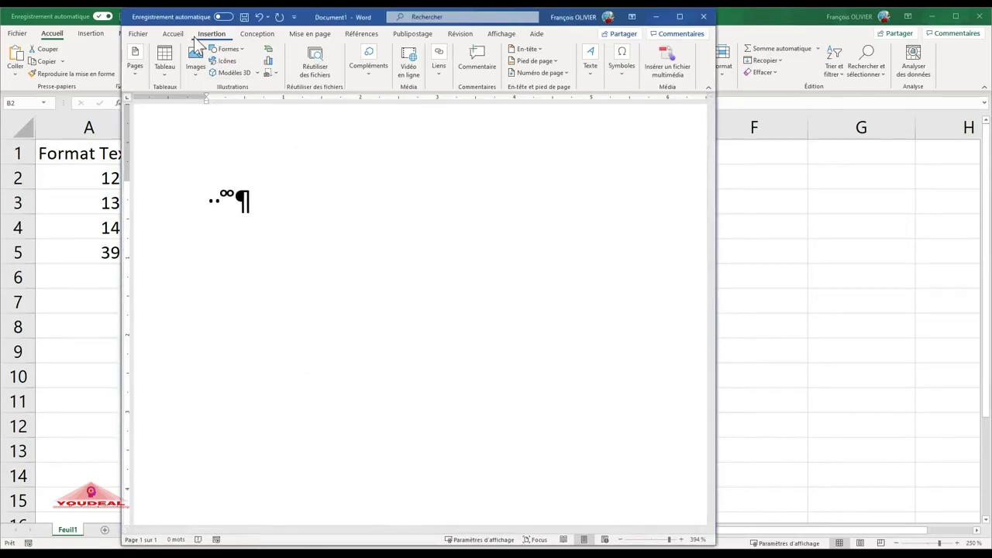
{"action": "left_click", "coordinate": [170, 38]}
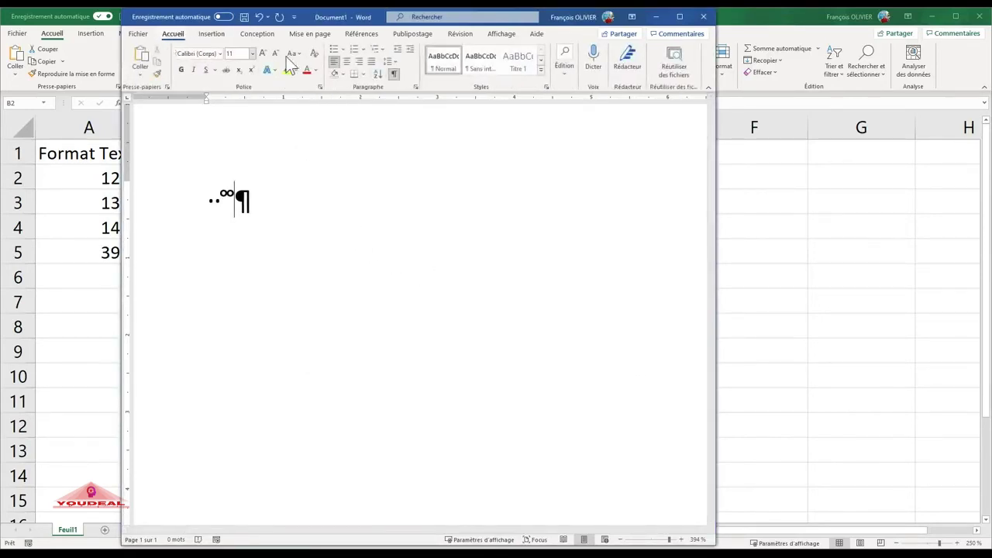
Toggle formatting marks off and on, add a third non-breaking space with Alt+255, then minimize Word
{"action": "left_click", "coordinate": [392, 76]}
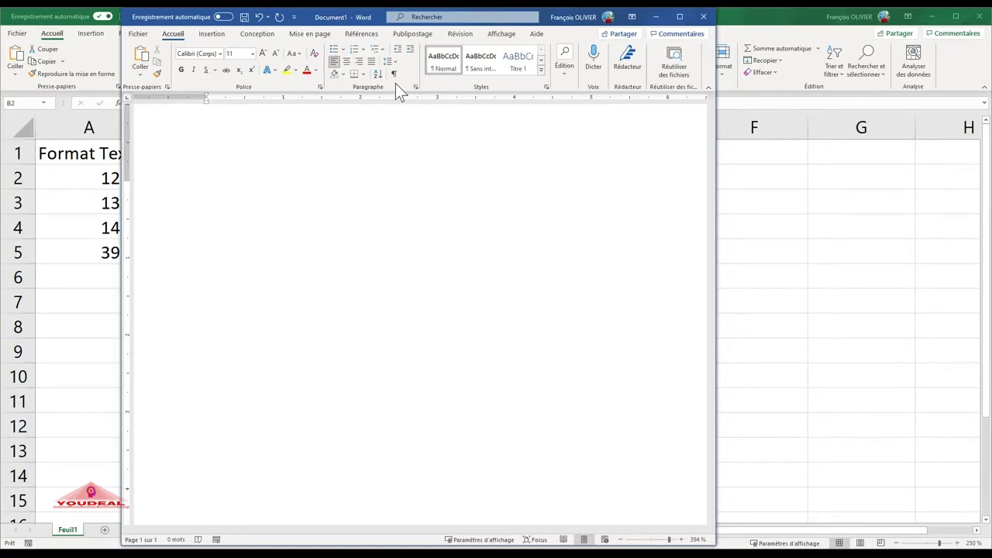
{"action": "left_click", "coordinate": [393, 73]}
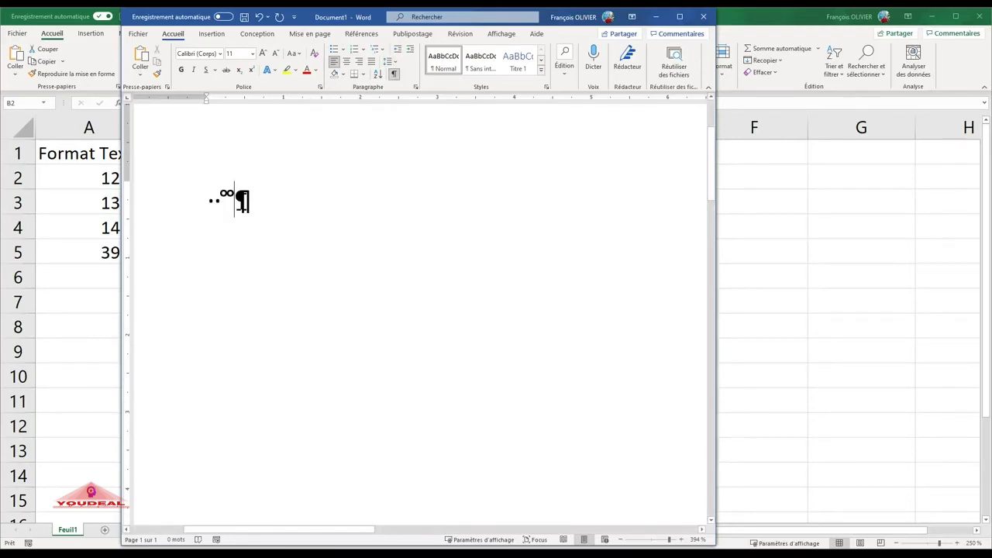
{"action": "key", "text": "alt+255"}
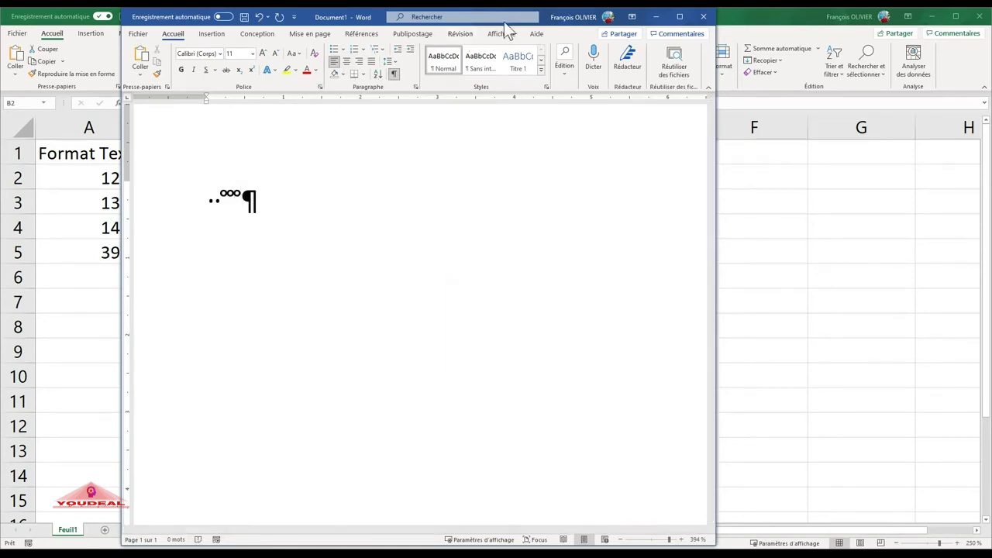
{"action": "left_click", "coordinate": [656, 19]}
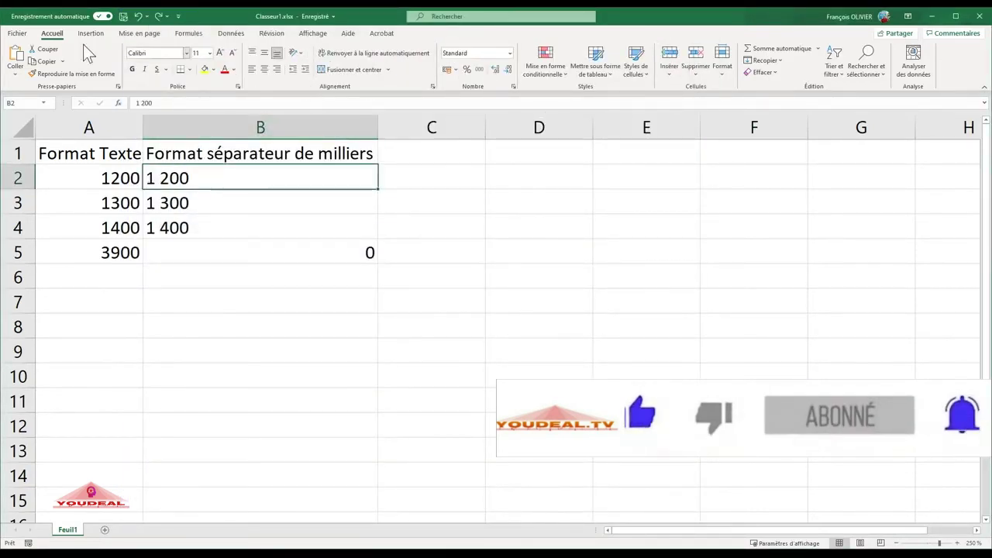
Replace every non-breaking space (Alt+255) with nothing, making B2:B4 numbers 1200, 1300, 1400
{"action": "left_click", "coordinate": [878, 69]}
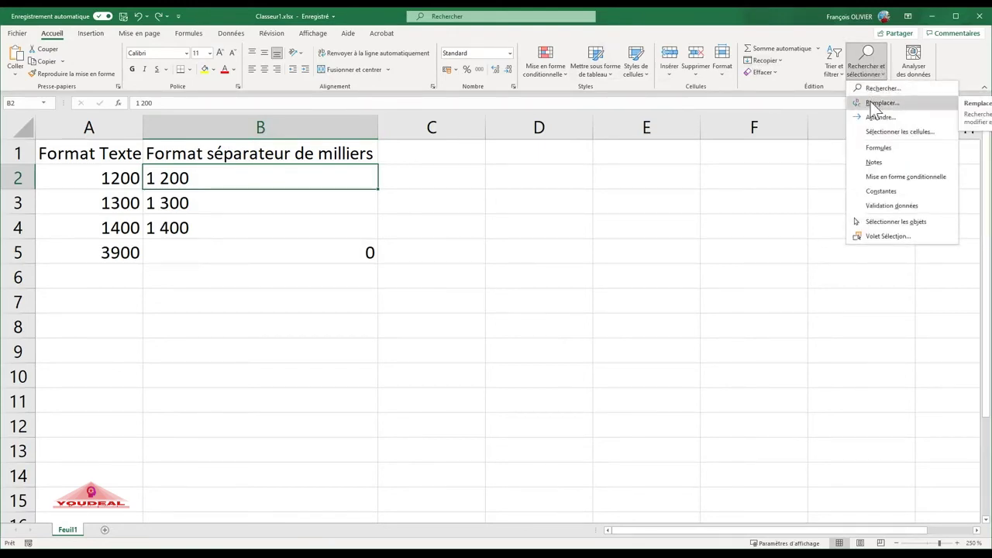
{"action": "left_click", "coordinate": [582, 201]}
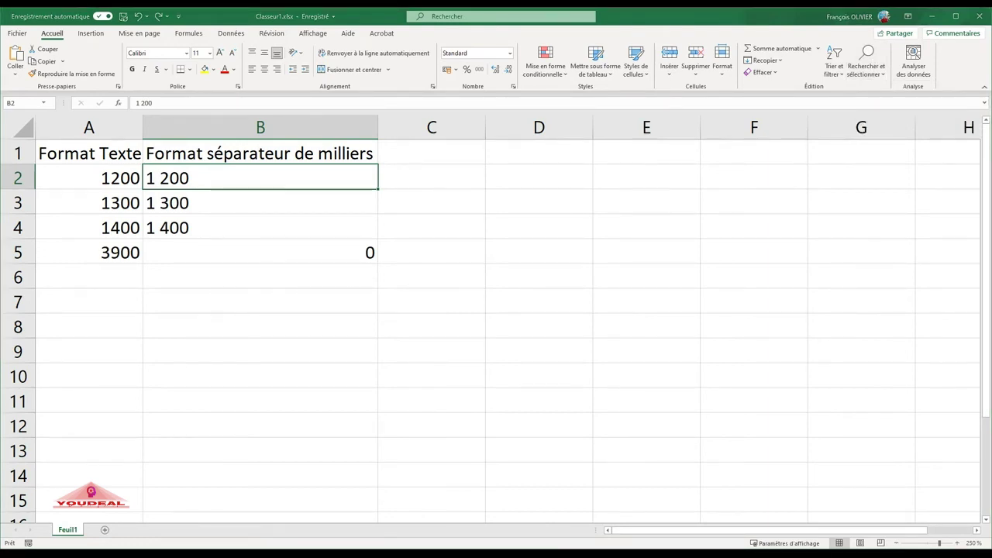
{"action": "key", "text": "ctrl+h"}
{"action": "left_click_drag", "start_coordinate": [626, 290], "coordinate": [454, 210]}
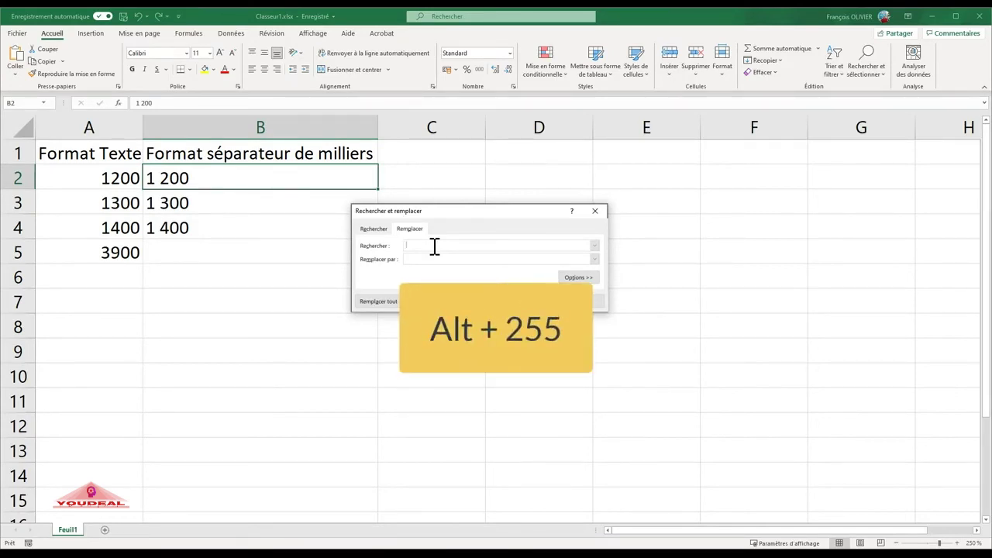
{"action": "left_click", "coordinate": [443, 259]}
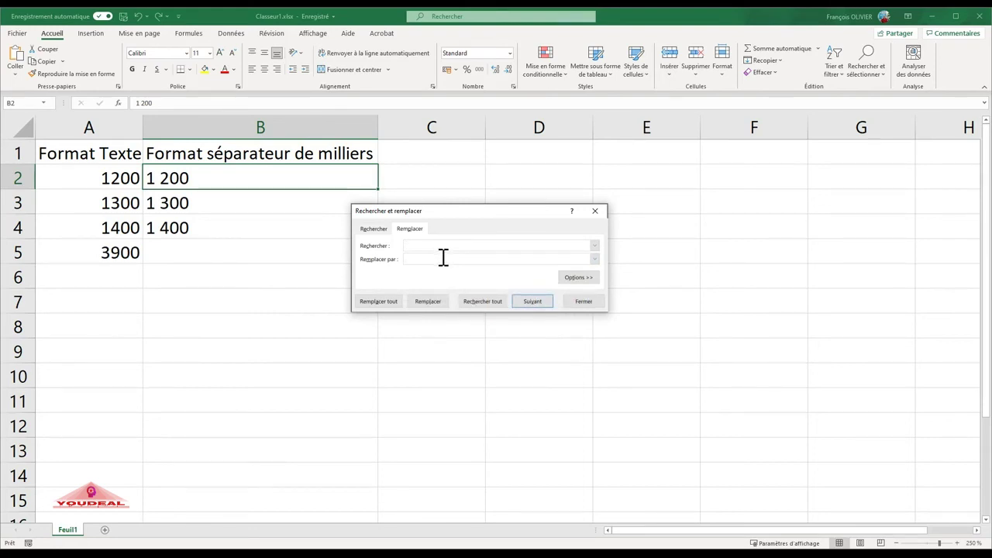
{"action": "left_click", "coordinate": [381, 302]}
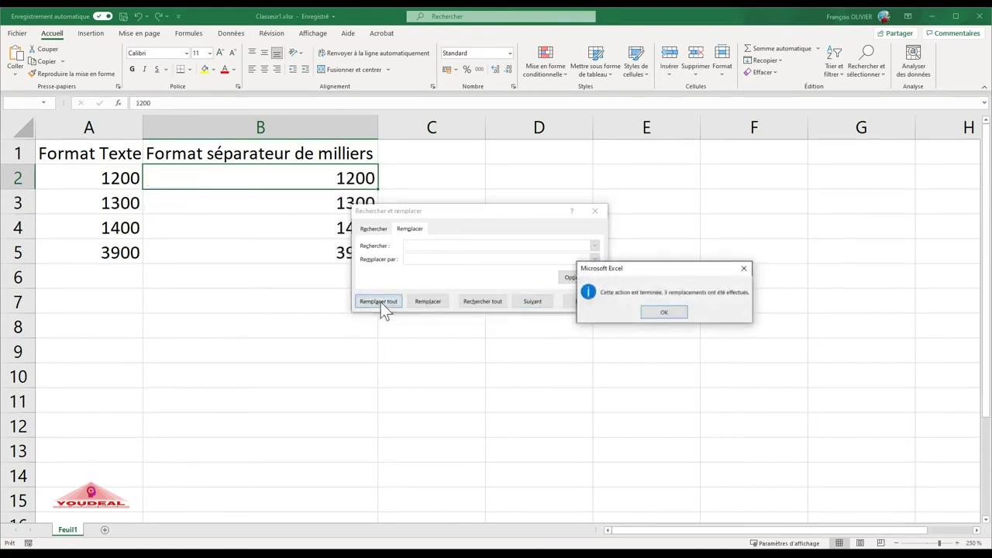
{"action": "left_click", "coordinate": [672, 310]}
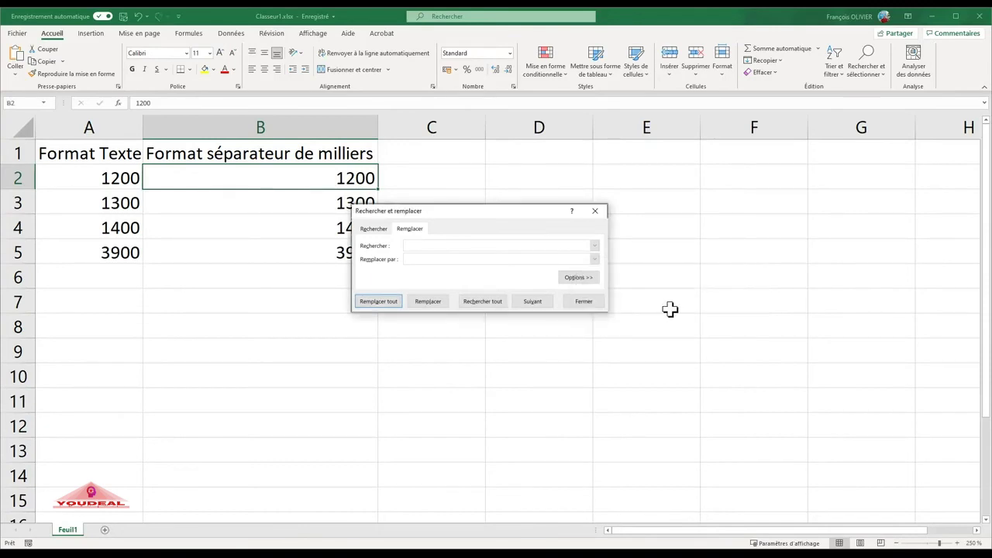
{"action": "left_click", "coordinate": [572, 304]}
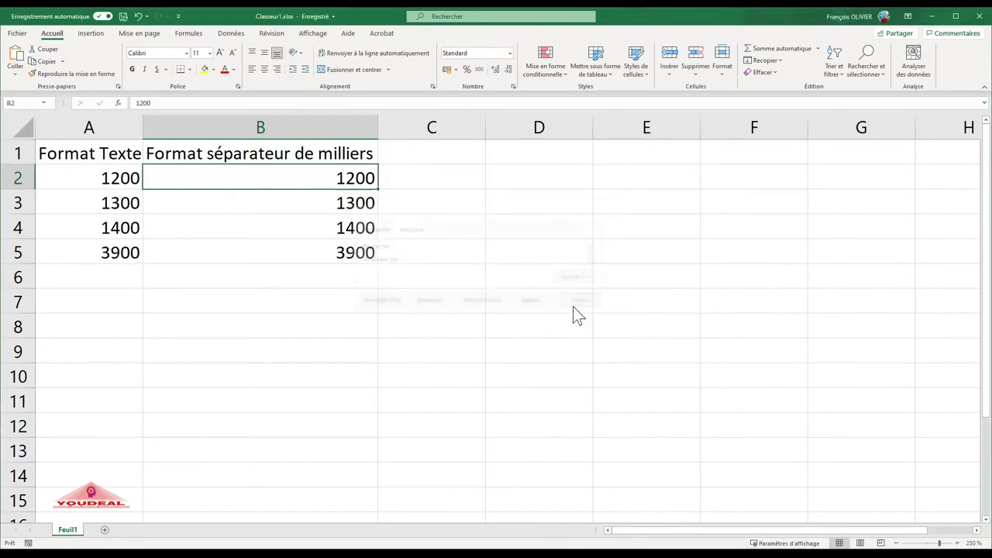